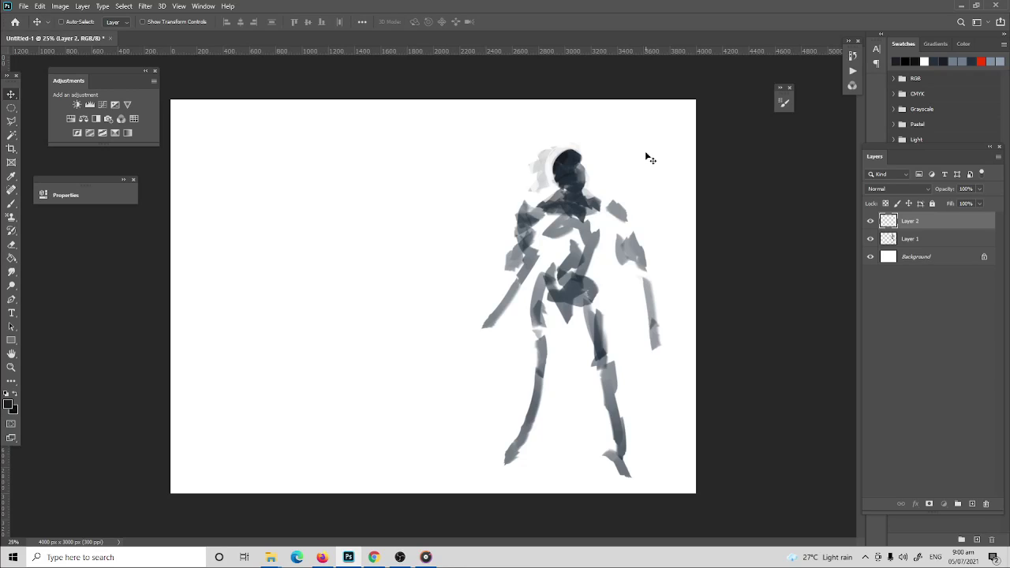
Step: Duplicate Layer 1's figure sketch and set the copy just left of the original
click(897, 240)
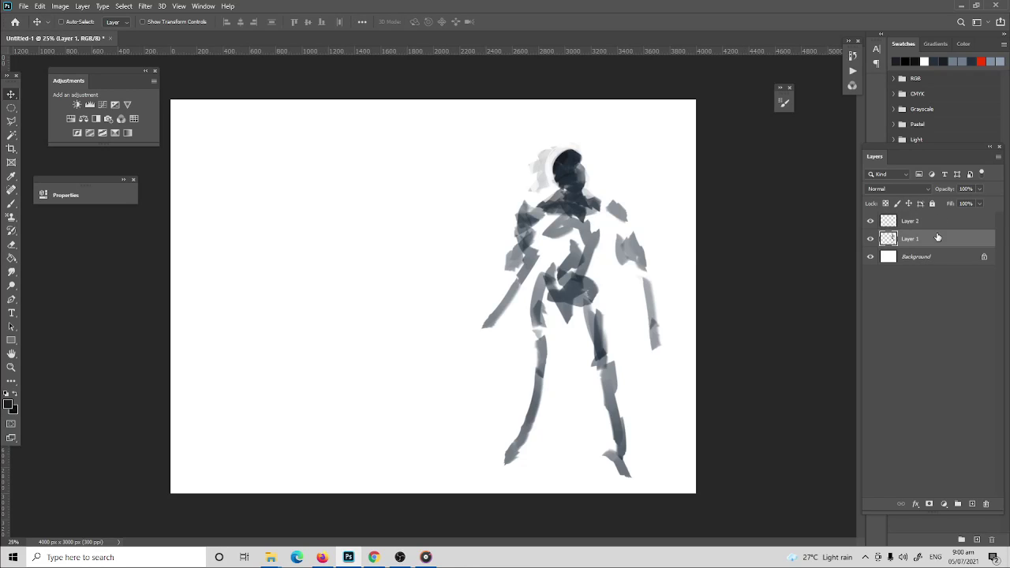
drag(953, 242, 972, 504)
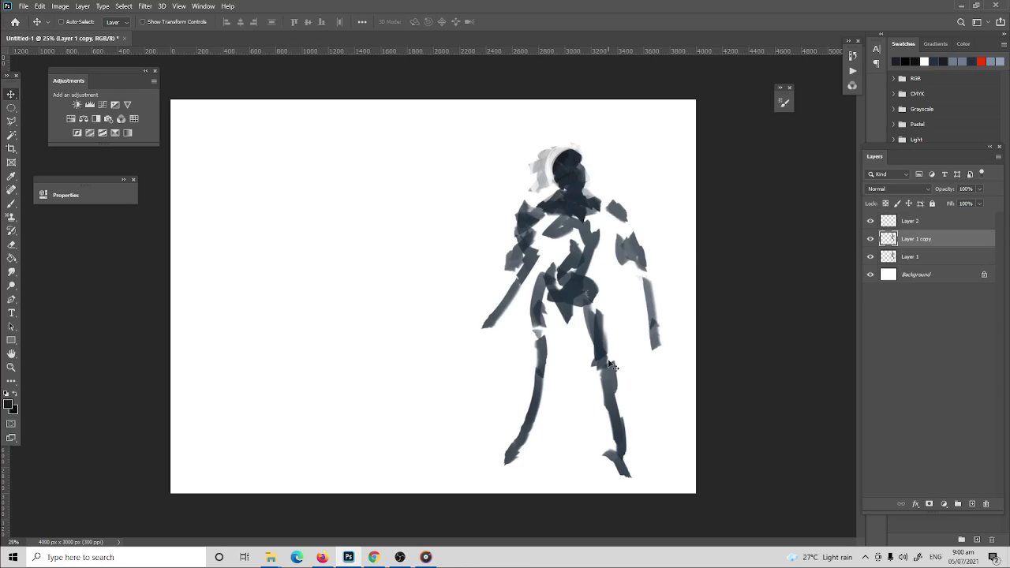
mouse_move(580, 361)
mouse_down()
mouse_move(443, 357)
mouse_move(351, 375)
mouse_up()
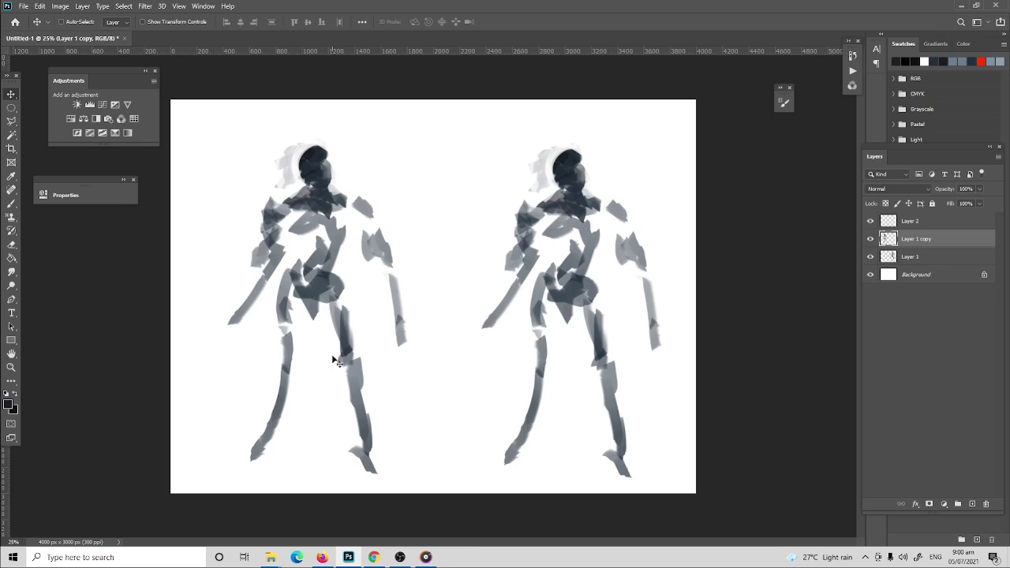
key(b)
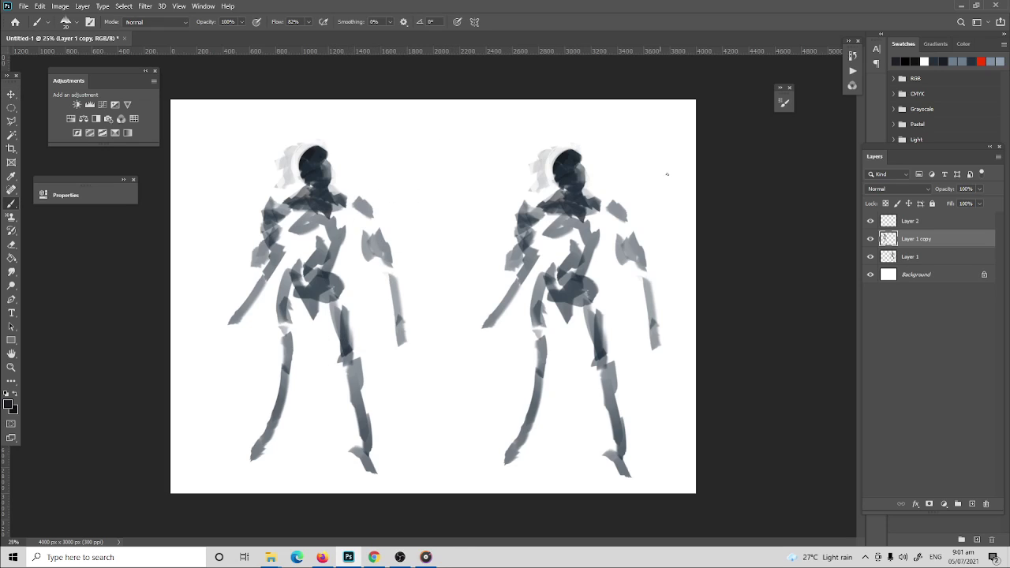
key(v)
drag(391, 225, 386, 222)
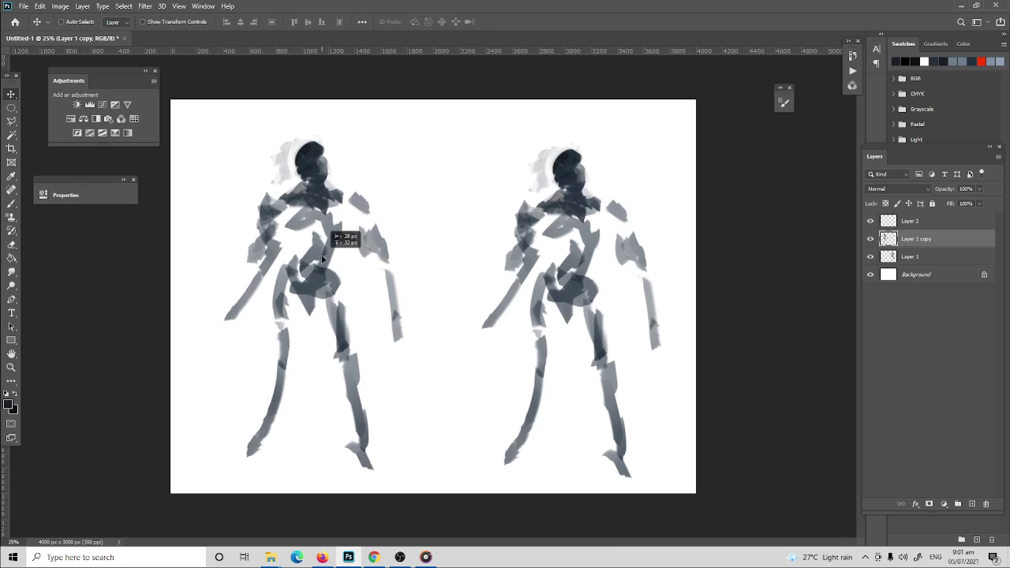
key(b)
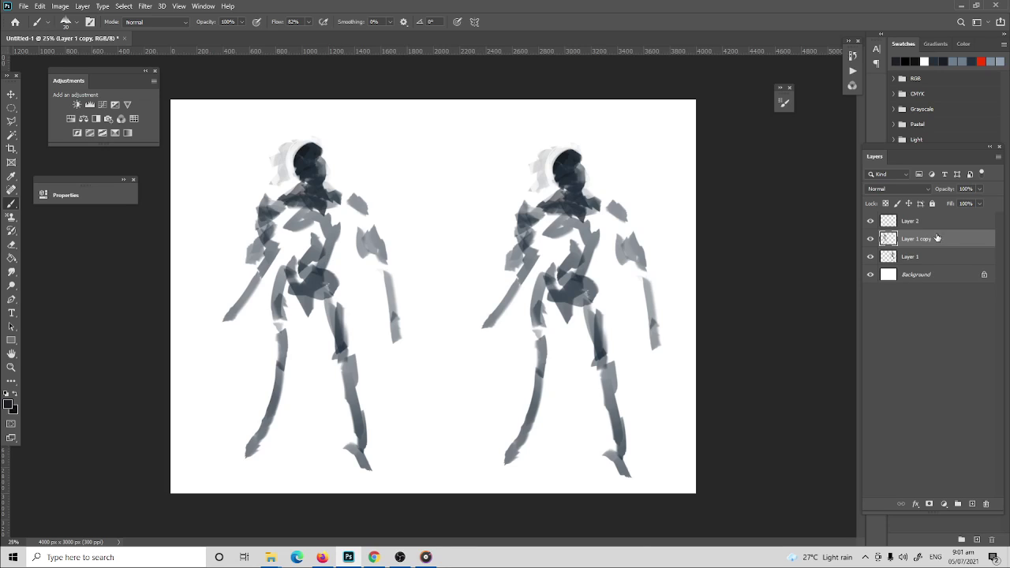
Step: Fade Layer 1 copy to 54% opacity and add a new empty layer above it
click(980, 189)
drag(982, 202, 956, 203)
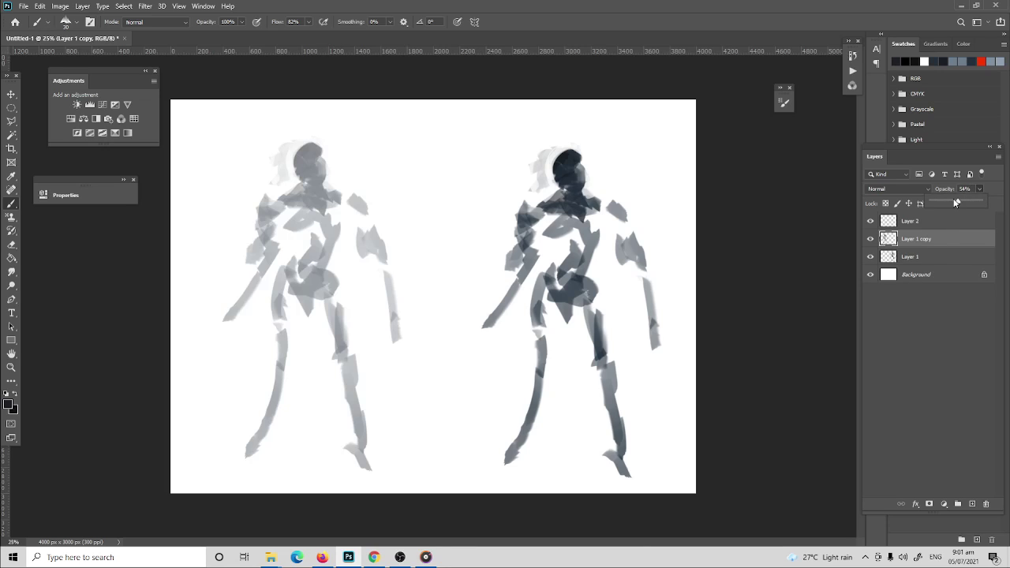
click(972, 504)
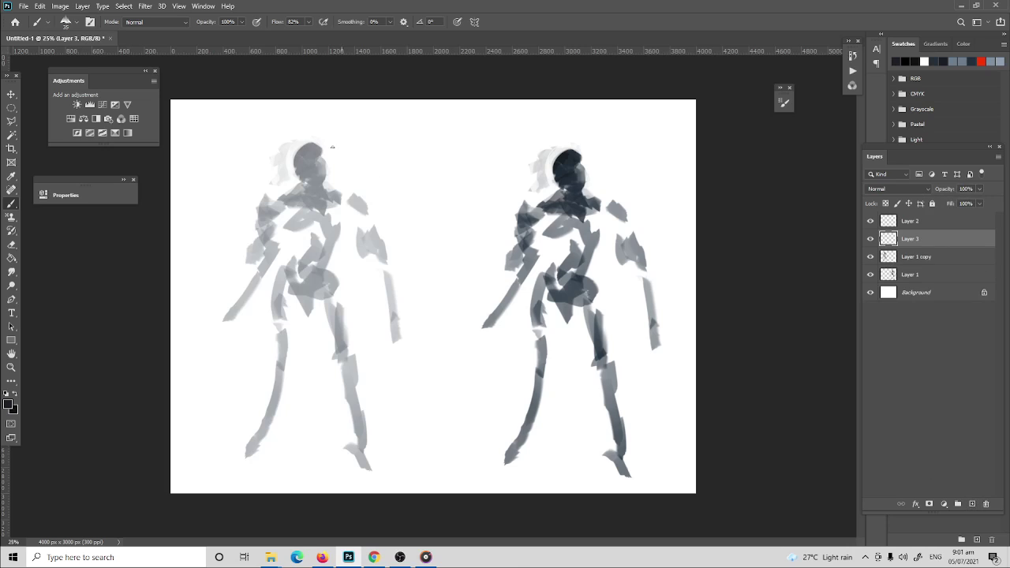
Step: Size the brush to 400 and paint dark strokes over the left figure's head
drag(418, 147, 413, 192)
key(bracketleft)
mouse_move(308, 149)
mouse_down()
mouse_move(313, 164)
mouse_move(303, 136)
mouse_move(292, 162)
mouse_move(315, 169)
mouse_move(312, 156)
mouse_move(312, 170)
mouse_up()
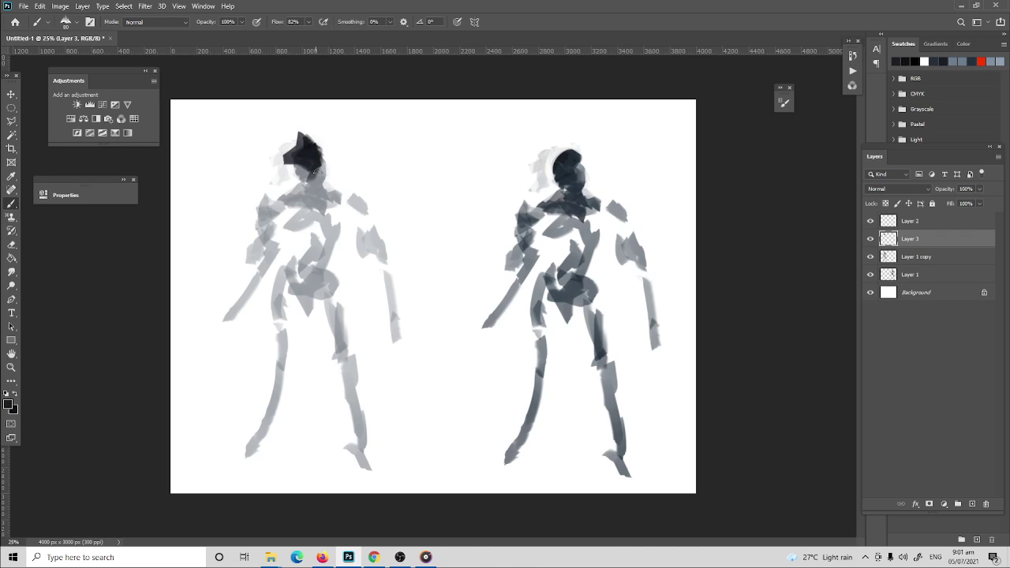
Step: Set the foreground colour to #45505b, paint the head, and erase its top
click(9, 405)
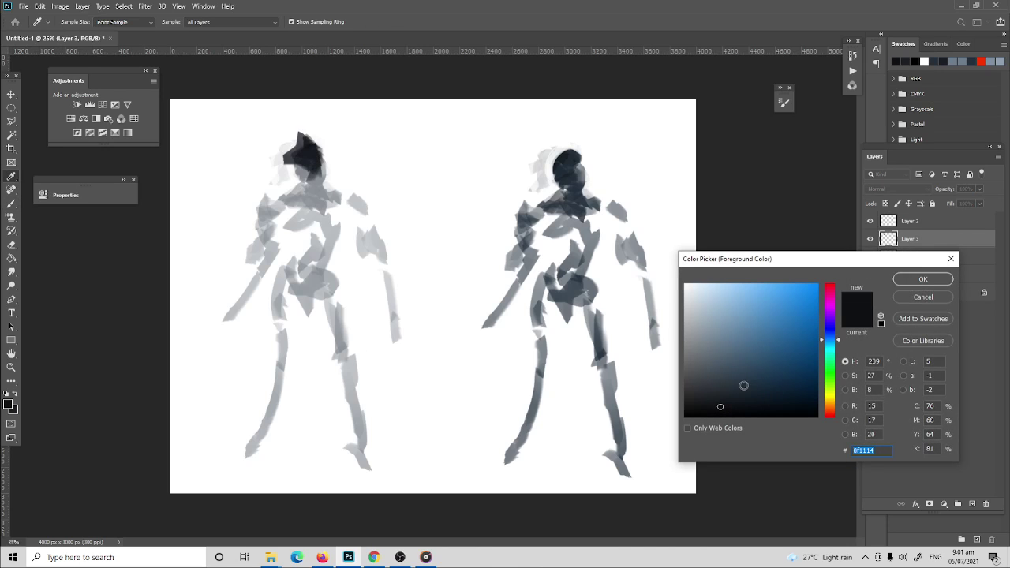
drag(744, 385, 717, 370)
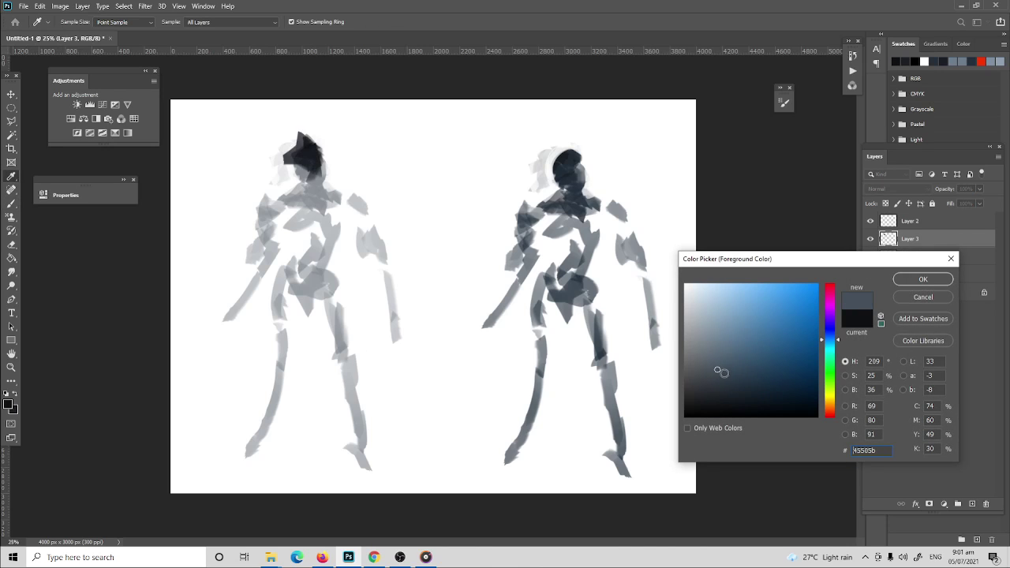
click(918, 281)
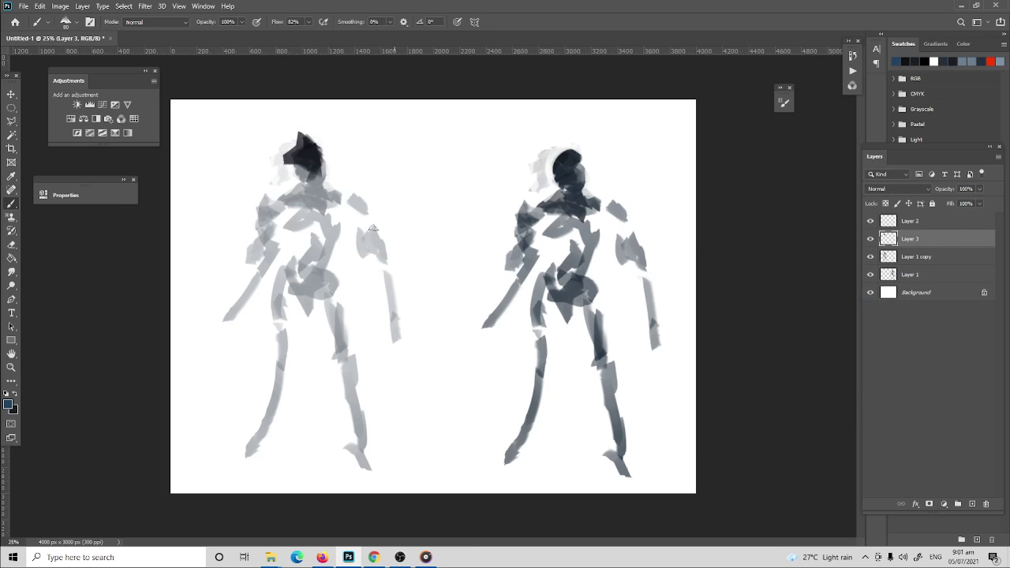
mouse_move(308, 160)
mouse_down()
mouse_move(324, 162)
mouse_move(309, 178)
mouse_move(303, 169)
mouse_move(344, 192)
mouse_up()
key(e)
mouse_move(300, 136)
mouse_down()
mouse_move(319, 144)
mouse_move(282, 168)
mouse_move(327, 158)
mouse_move(323, 146)
mouse_move(302, 160)
mouse_move(376, 210)
mouse_move(342, 193)
mouse_move(357, 226)
mouse_move(372, 232)
mouse_move(364, 173)
mouse_move(373, 224)
mouse_up()
key(b)
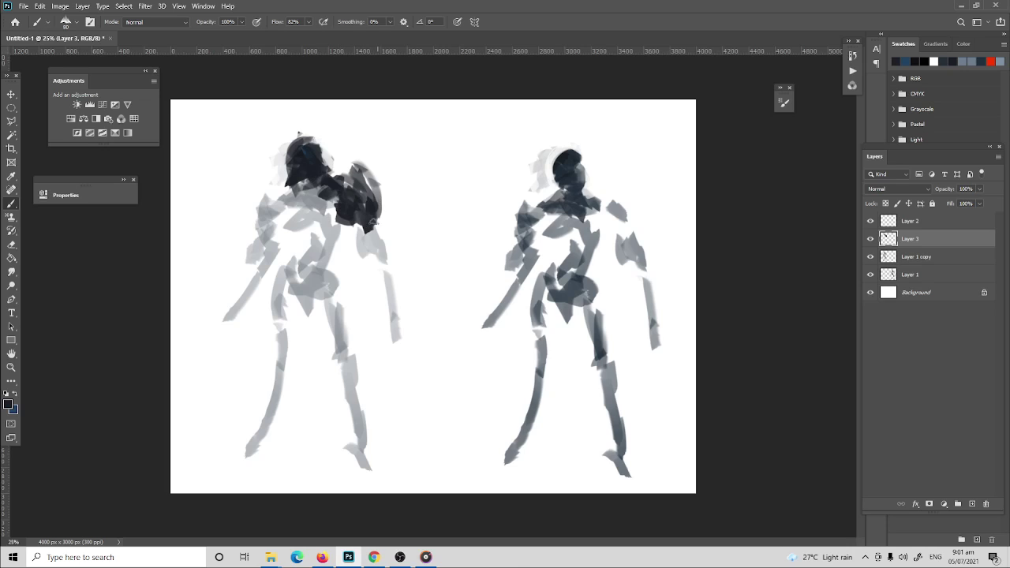
Step: Paint blue and dark navy armour down the right shoulder and arm
mouse_move(370, 182)
mouse_down()
mouse_move(365, 202)
mouse_move(348, 203)
mouse_move(373, 190)
mouse_move(352, 218)
mouse_move(355, 238)
mouse_move(373, 264)
mouse_move(398, 225)
mouse_move(393, 276)
mouse_up()
alt+click(379, 213)
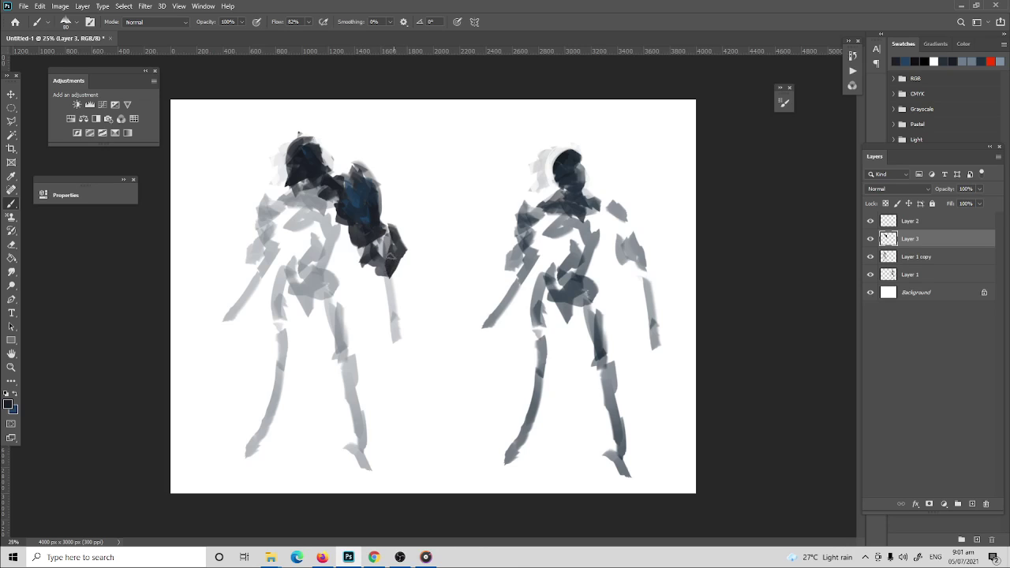
mouse_move(387, 231)
mouse_down()
mouse_move(374, 276)
mouse_move(394, 299)
mouse_up()
drag(395, 262, 404, 334)
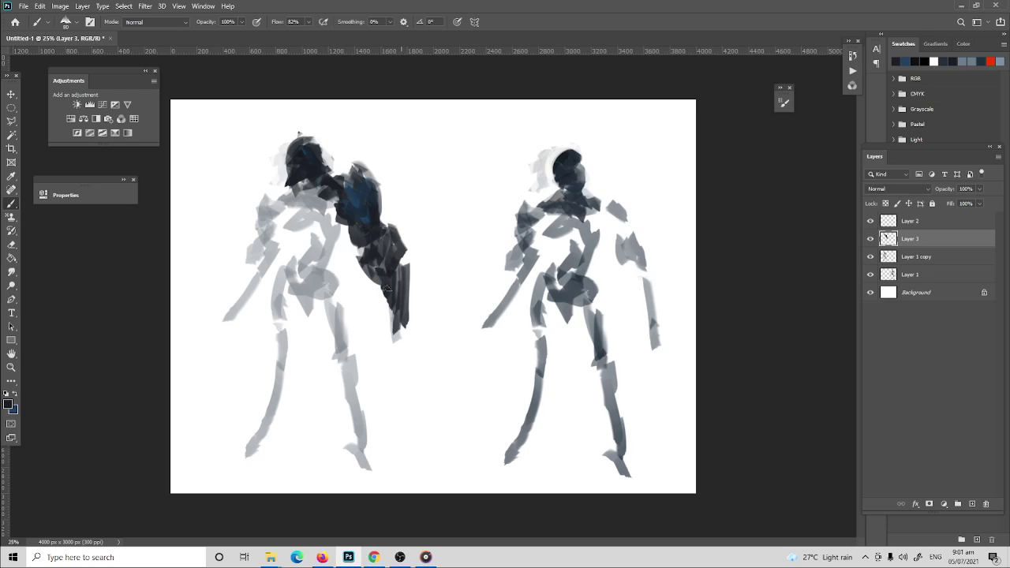
mouse_move(371, 278)
mouse_down()
mouse_move(389, 321)
mouse_move(380, 331)
mouse_up()
Step: Erase to lighten parts of the right arm, then darken the upper shoulder and chest
key(e)
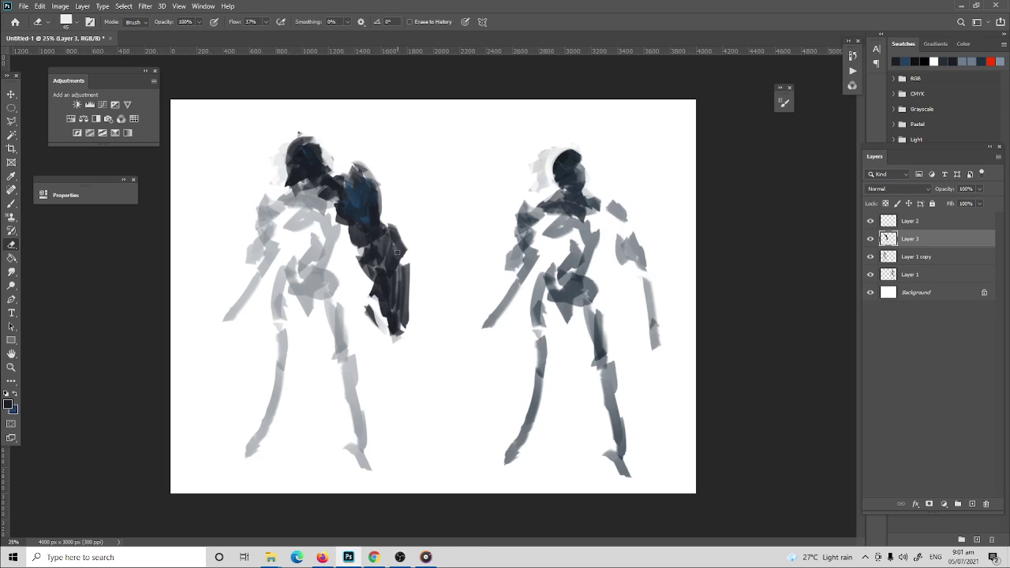
drag(360, 242, 380, 282)
key(b)
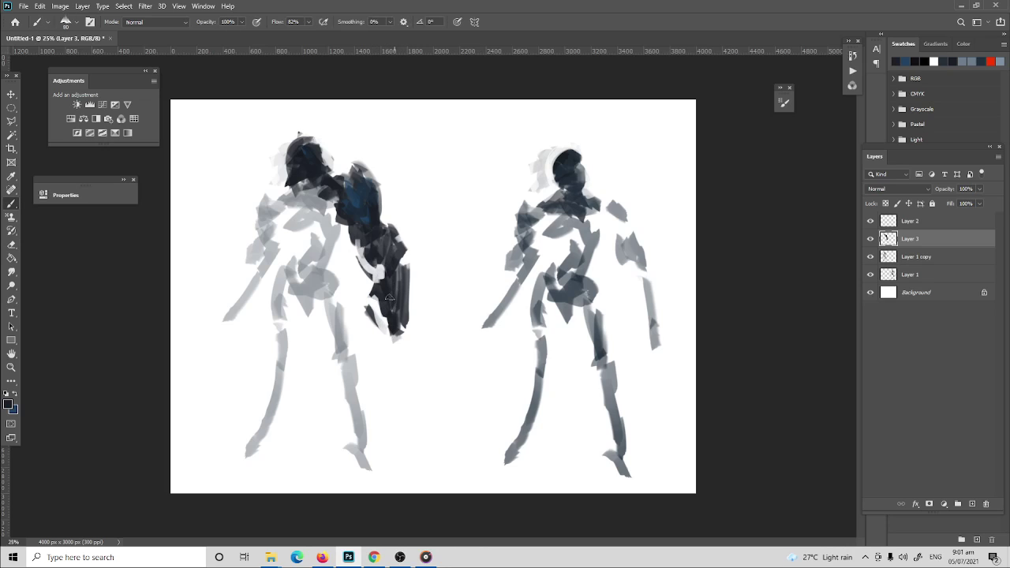
mouse_move(331, 211)
mouse_down()
mouse_move(319, 201)
mouse_move(285, 210)
mouse_move(274, 226)
mouse_move(280, 216)
mouse_move(323, 233)
mouse_move(308, 202)
mouse_move(281, 207)
mouse_move(325, 193)
mouse_move(289, 223)
mouse_move(300, 229)
mouse_move(296, 220)
mouse_move(336, 193)
mouse_move(300, 181)
mouse_move(327, 173)
mouse_up()
Step: Undo a stray right-shoulder spike and paint dark armour over the left shoulder and arm
alt+click(290, 221)
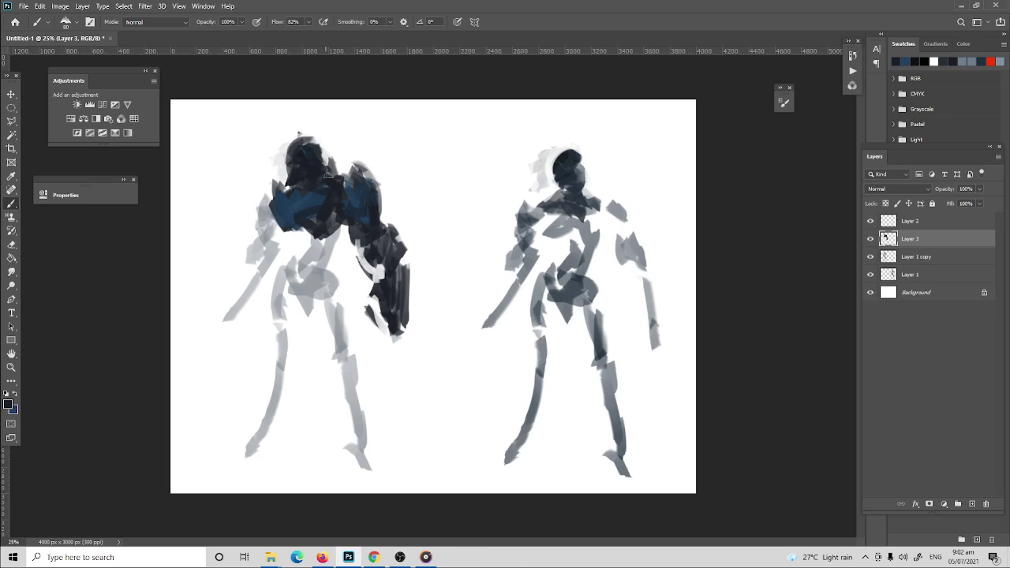
mouse_move(382, 190)
mouse_down()
mouse_move(376, 167)
mouse_move(388, 140)
mouse_up()
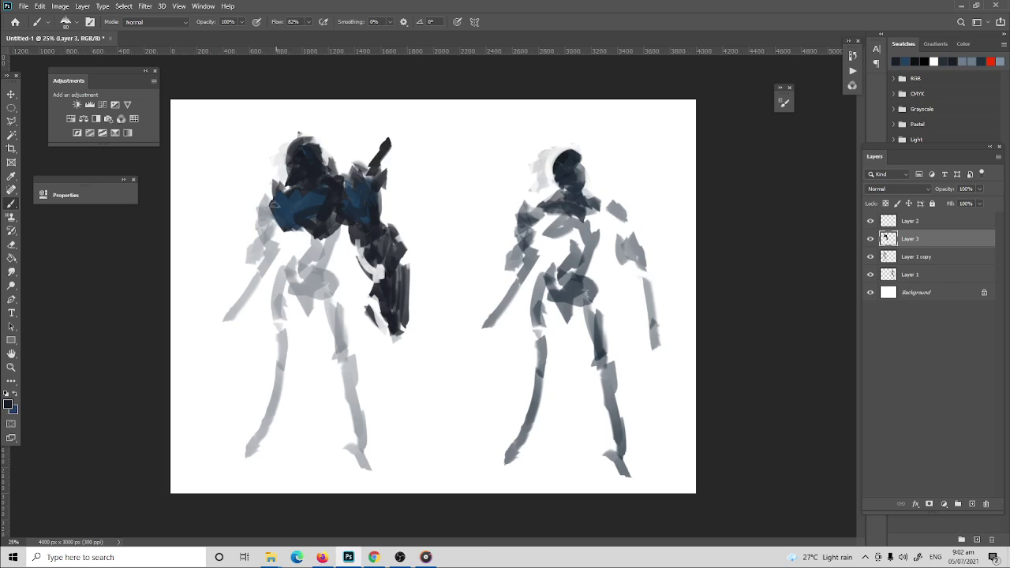
key(ctrl+z)
mouse_move(275, 179)
mouse_down()
mouse_move(251, 195)
mouse_move(257, 213)
mouse_move(272, 185)
mouse_move(245, 219)
mouse_move(272, 196)
mouse_move(281, 237)
mouse_move(246, 281)
mouse_up()
mouse_move(277, 240)
mouse_down()
mouse_move(261, 289)
mouse_move(245, 288)
mouse_move(227, 304)
mouse_move(234, 311)
mouse_up()
mouse_move(254, 293)
mouse_down()
mouse_move(266, 257)
mouse_move(227, 313)
mouse_up()
Step: Build up dark and blue strokes across the torso and chest
alt+click(264, 260)
mouse_move(296, 248)
mouse_down()
mouse_move(312, 231)
mouse_move(320, 257)
mouse_move(320, 216)
mouse_move(339, 254)
mouse_move(352, 224)
mouse_move(331, 267)
mouse_up()
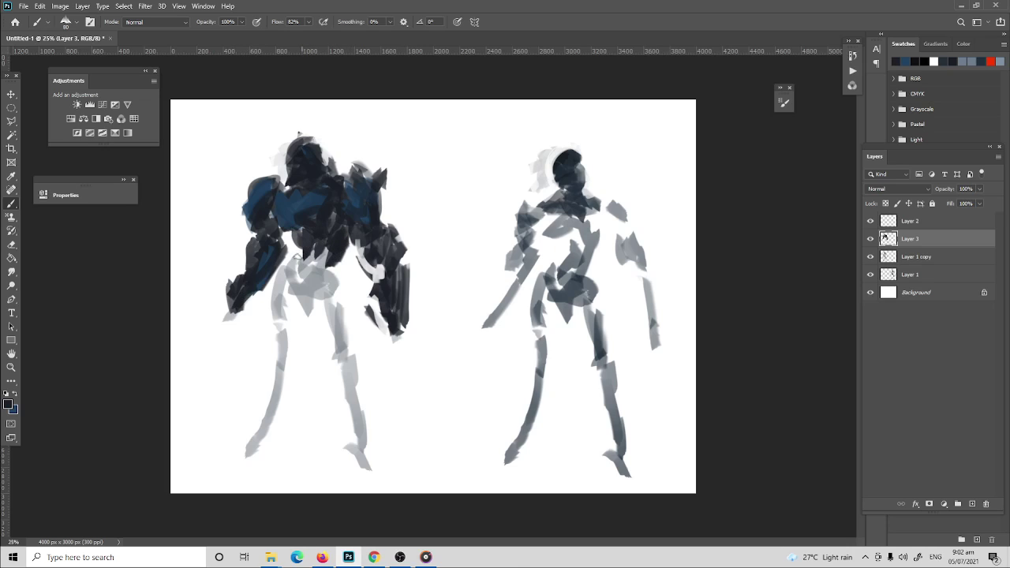
mouse_move(289, 241)
mouse_down()
mouse_move(314, 273)
mouse_move(338, 281)
mouse_move(316, 283)
mouse_up()
mouse_move(318, 246)
mouse_down()
mouse_move(327, 243)
mouse_move(301, 259)
mouse_up()
drag(333, 225, 343, 252)
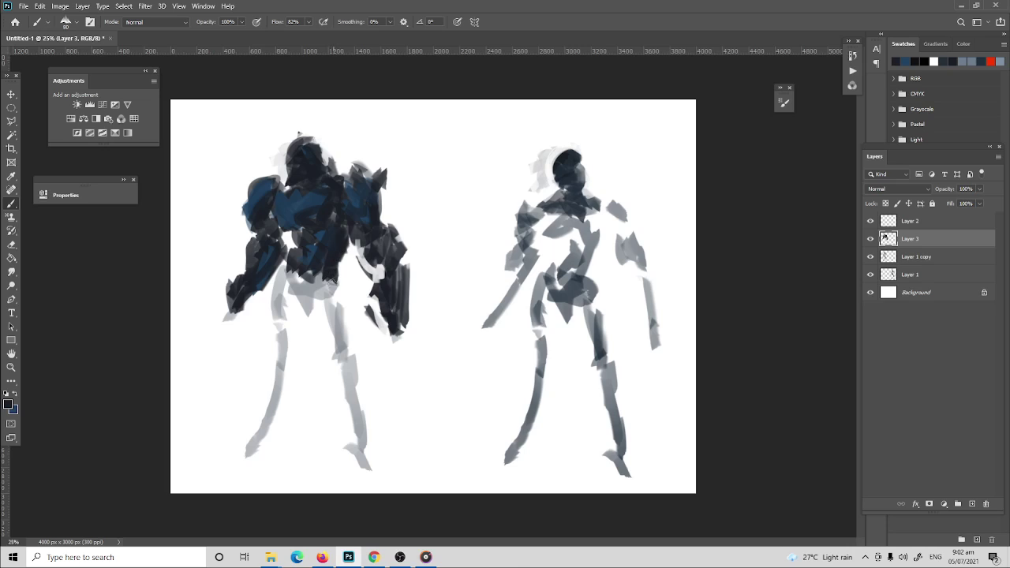
mouse_move(323, 186)
mouse_down()
mouse_move(298, 234)
mouse_move(308, 221)
mouse_move(328, 234)
mouse_up()
Step: Rework the helmet with blue and dark dabs, undoing the added horn
key(x)
key(x)
key(x)
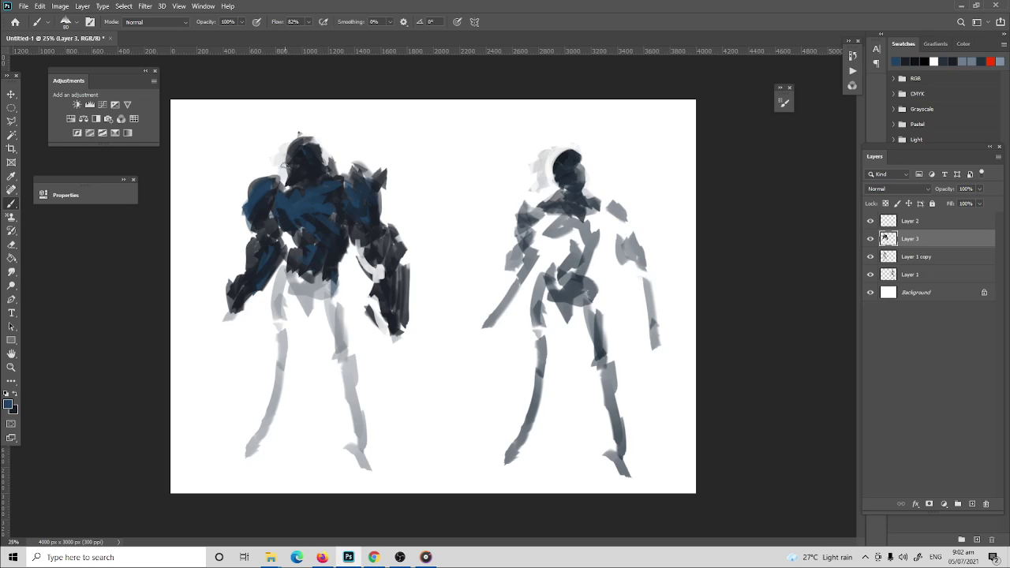
mouse_move(288, 166)
mouse_down()
mouse_move(307, 167)
mouse_move(292, 166)
mouse_move(320, 145)
mouse_move(288, 165)
mouse_move(325, 171)
mouse_up()
key(x)
alt+click(308, 134)
alt+click(324, 154)
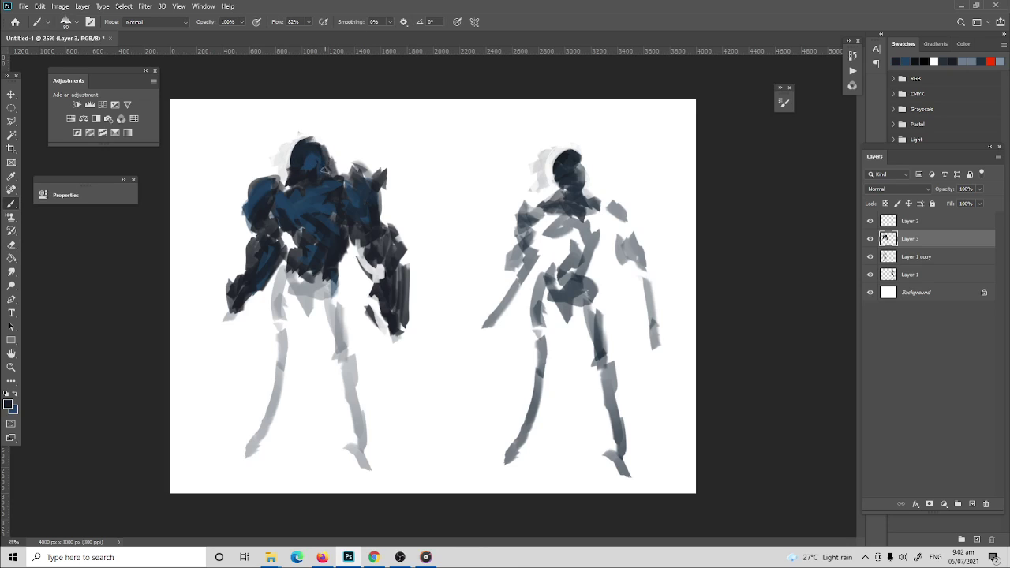
alt+click(330, 169)
alt+click(324, 150)
drag(289, 125, 289, 161)
drag(322, 105, 306, 146)
key(ctrl+z)
key(ctrl+z)
Step: Fill the torso–arm gap, darken the right shoulder, and cover the waist in dark strokes
drag(355, 296, 355, 276)
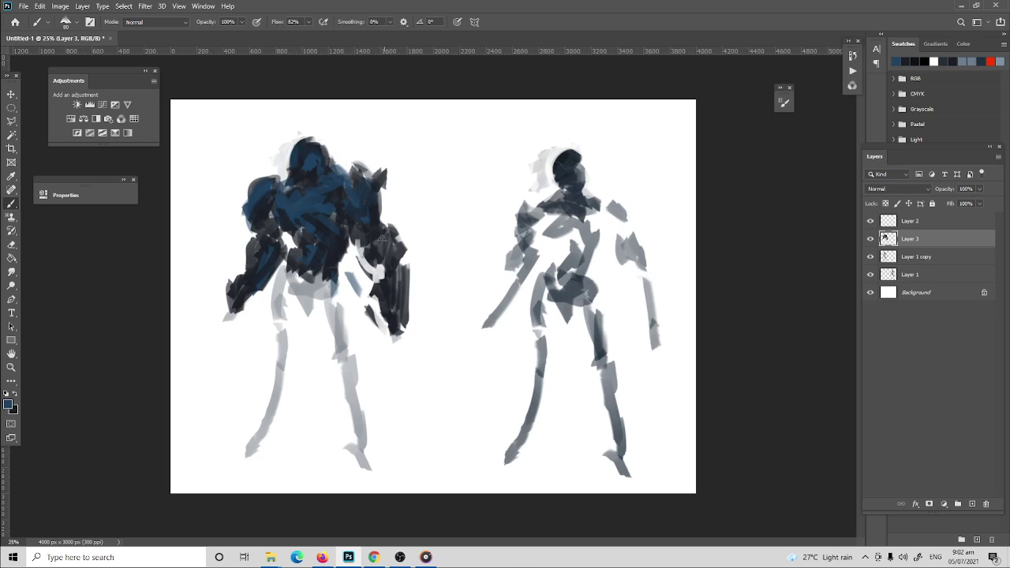
drag(362, 172, 382, 197)
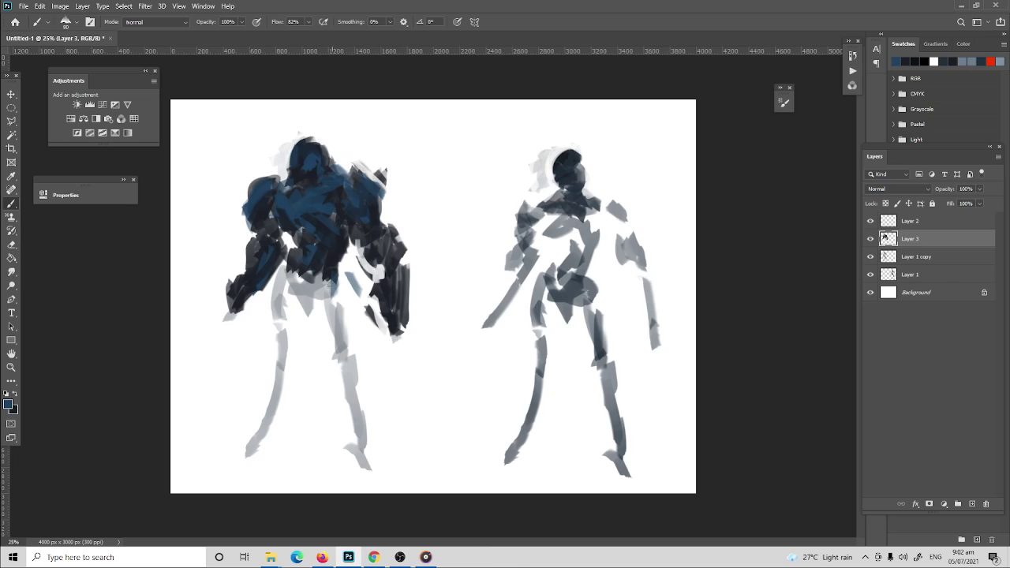
drag(337, 270, 336, 308)
alt+click(332, 284)
drag(312, 276, 336, 325)
drag(347, 272, 359, 341)
Step: Paint the lower torso and hips in alternating dark and blue strokes
mouse_move(347, 305)
mouse_down()
mouse_move(326, 341)
mouse_move(364, 356)
mouse_up()
mouse_move(296, 275)
mouse_down()
mouse_move(290, 313)
mouse_move(302, 328)
mouse_move(304, 320)
mouse_move(271, 318)
mouse_move(280, 320)
mouse_up()
drag(261, 272, 264, 332)
drag(285, 284, 294, 331)
alt+click(316, 237)
mouse_move(320, 275)
mouse_down()
mouse_move(330, 340)
mouse_move(351, 331)
mouse_up()
alt+click(325, 332)
mouse_move(351, 284)
mouse_down()
mouse_move(363, 339)
mouse_move(343, 371)
mouse_move(339, 411)
mouse_up()
Step: Paint dark armour strokes over the right leg, knee and lower leg
drag(352, 364, 371, 399)
drag(323, 349, 343, 398)
mouse_move(345, 446)
mouse_down()
mouse_move(345, 403)
mouse_move(351, 457)
mouse_up()
mouse_move(355, 357)
mouse_down()
mouse_move(371, 409)
mouse_move(379, 402)
mouse_move(375, 474)
mouse_move(369, 457)
mouse_up()
mouse_move(355, 368)
mouse_down()
mouse_move(356, 461)
mouse_move(352, 431)
mouse_up()
mouse_move(347, 361)
mouse_down()
mouse_move(332, 411)
mouse_move(347, 468)
mouse_move(324, 371)
mouse_move(349, 395)
mouse_move(361, 395)
mouse_move(340, 385)
mouse_move(382, 390)
mouse_move(379, 418)
mouse_up()
alt+click(339, 316)
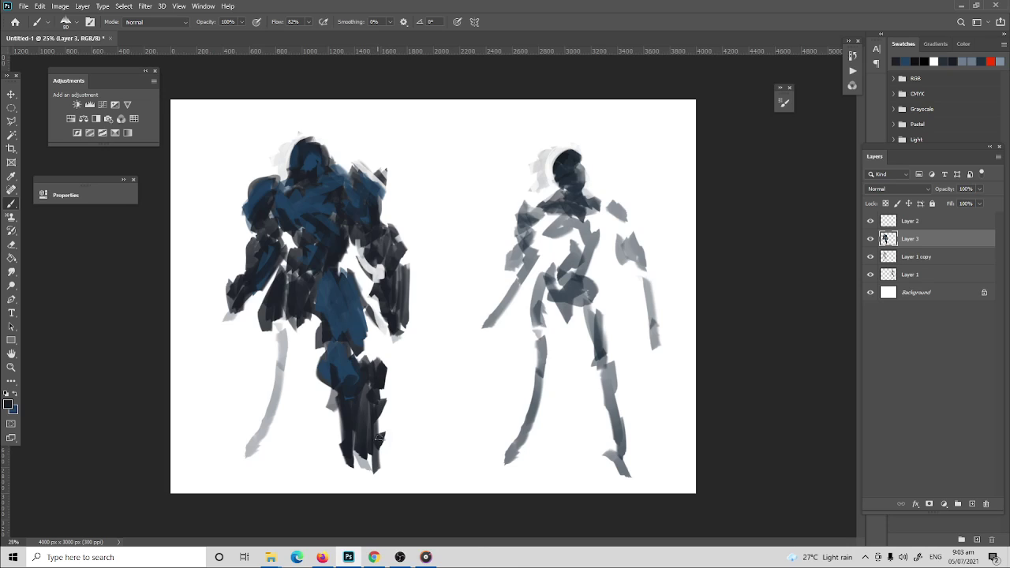
Step: Armour the left hip and waist with sampled blue and dark tones
mouse_move(266, 339)
mouse_down()
mouse_move(269, 326)
mouse_move(287, 349)
mouse_up()
alt+click(316, 292)
drag(267, 278, 286, 321)
alt+click(270, 304)
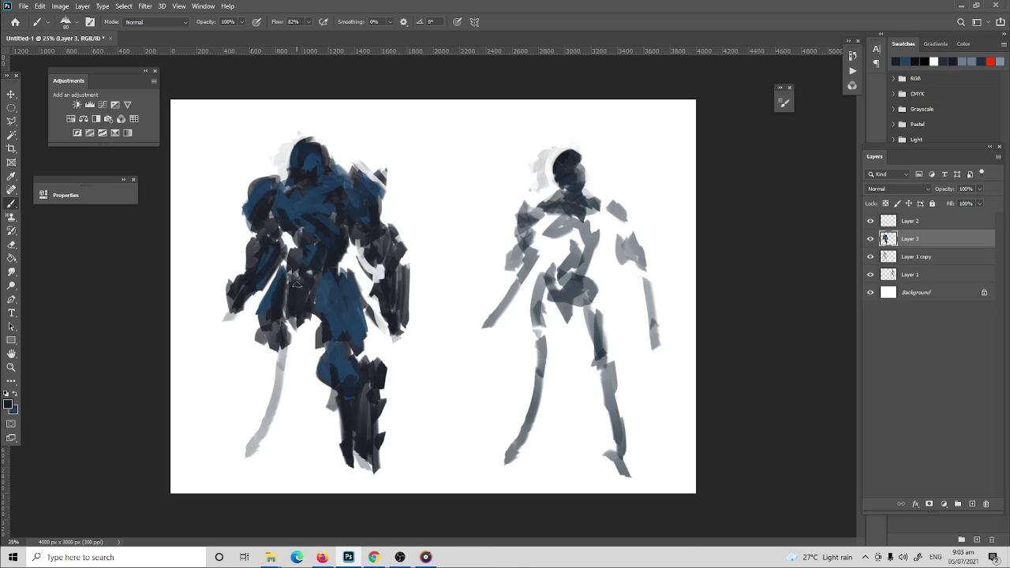
mouse_move(297, 271)
mouse_down()
mouse_move(296, 329)
mouse_move(273, 334)
mouse_move(275, 347)
mouse_up()
alt+click(276, 319)
alt+click(278, 310)
mouse_move(278, 308)
mouse_down()
mouse_move(281, 346)
mouse_move(300, 329)
mouse_move(291, 355)
mouse_move(261, 368)
mouse_move(268, 383)
mouse_up()
Step: Paint the left thigh and lower leg down into a foot, and extend the right foot
mouse_move(251, 343)
mouse_down()
mouse_move(265, 377)
mouse_move(294, 372)
mouse_move(281, 441)
mouse_up()
alt+click(263, 340)
alt+click(273, 351)
mouse_move(268, 376)
mouse_down()
mouse_move(251, 433)
mouse_move(276, 433)
mouse_up()
drag(270, 395, 240, 472)
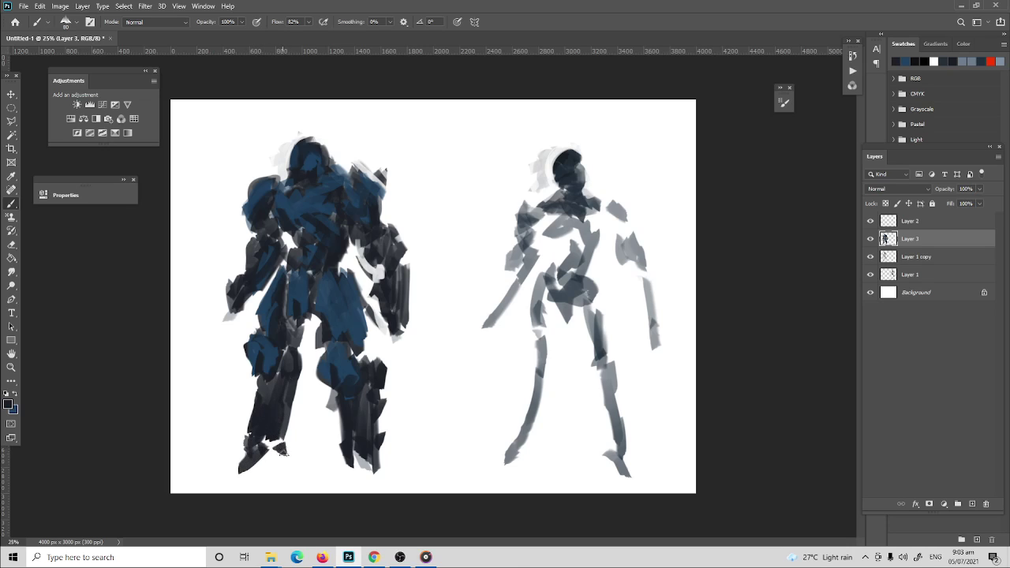
drag(365, 463, 371, 466)
Step: Darken the left hand, right arm's outer edge, upper left arm, and the head and shoulder
drag(235, 294, 222, 313)
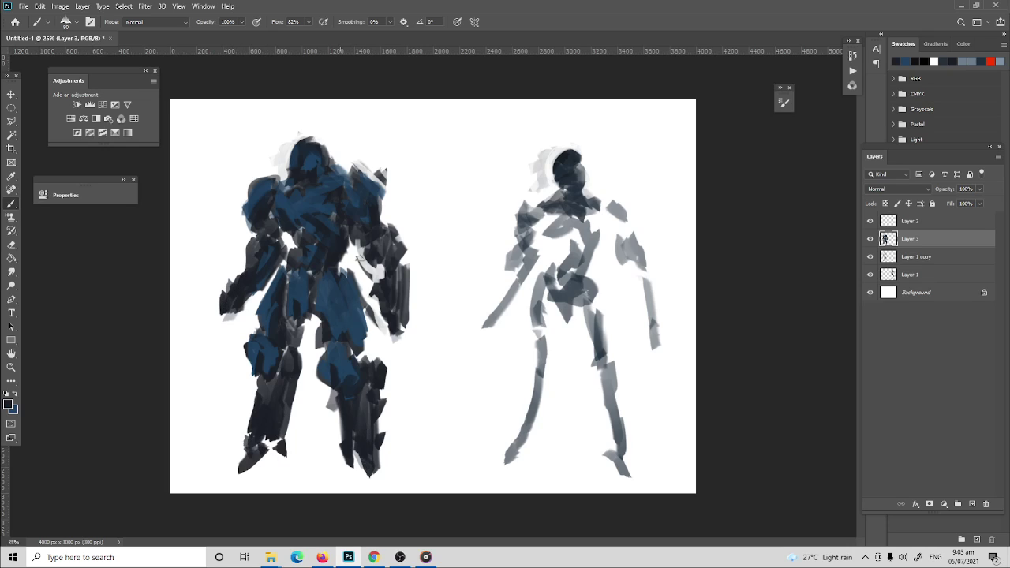
drag(400, 258, 403, 315)
mouse_move(403, 305)
mouse_down()
mouse_move(404, 326)
mouse_move(382, 328)
mouse_up()
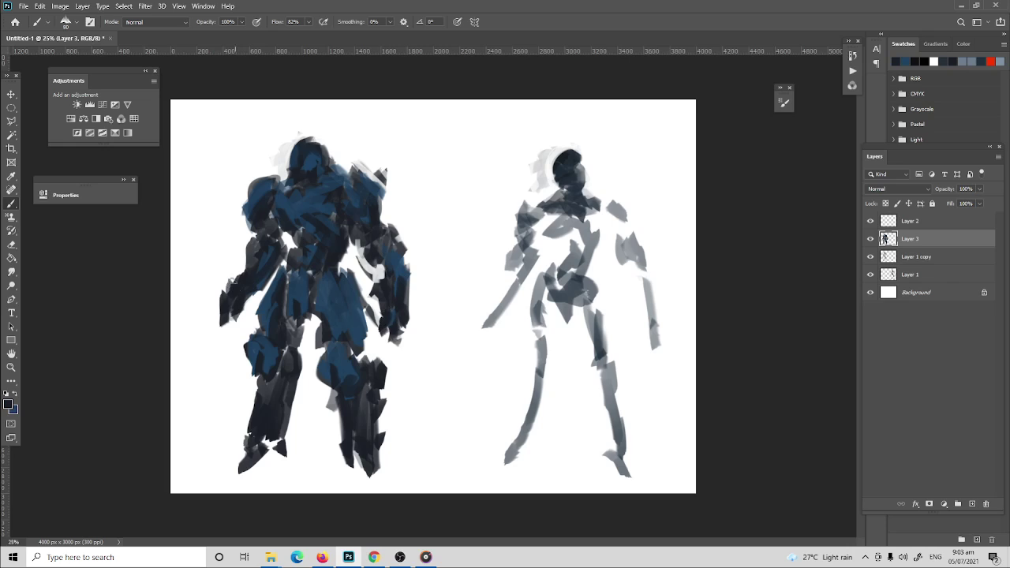
drag(268, 239, 274, 220)
mouse_move(353, 170)
mouse_down()
mouse_move(288, 190)
mouse_move(379, 190)
mouse_move(365, 124)
mouse_up()
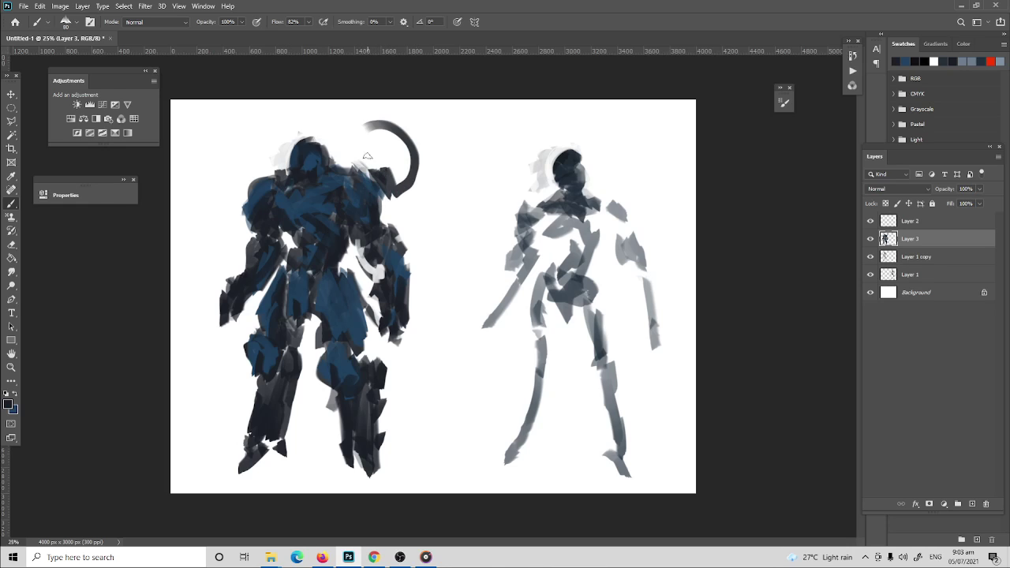
Step: Undo the curved shoulder arc, add a left-shoulder spike, extend blue over the chest, darken both feet
key(ctrl+z)
mouse_move(273, 183)
mouse_down()
mouse_move(257, 158)
mouse_move(272, 180)
mouse_up()
key(z)
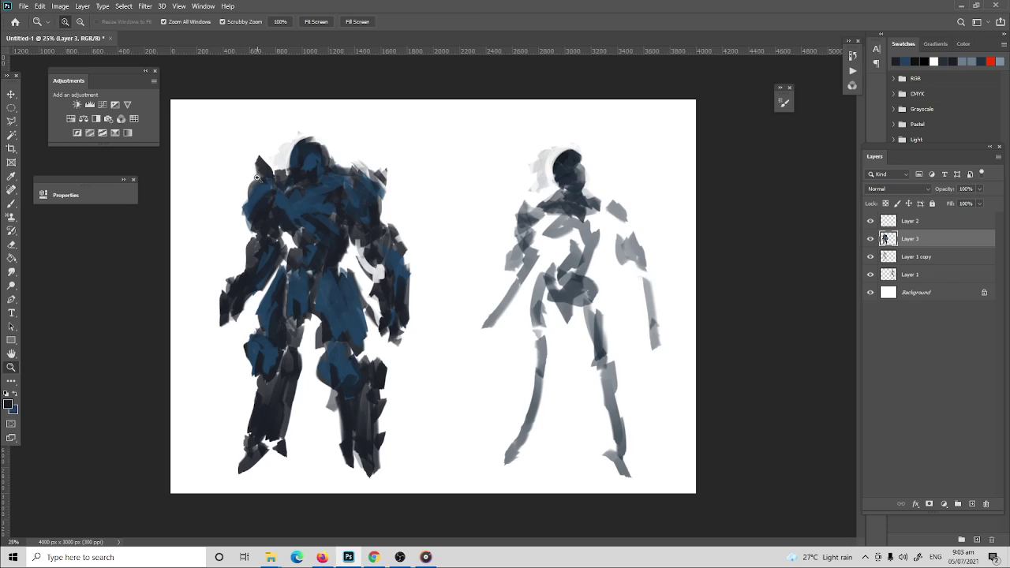
key(b)
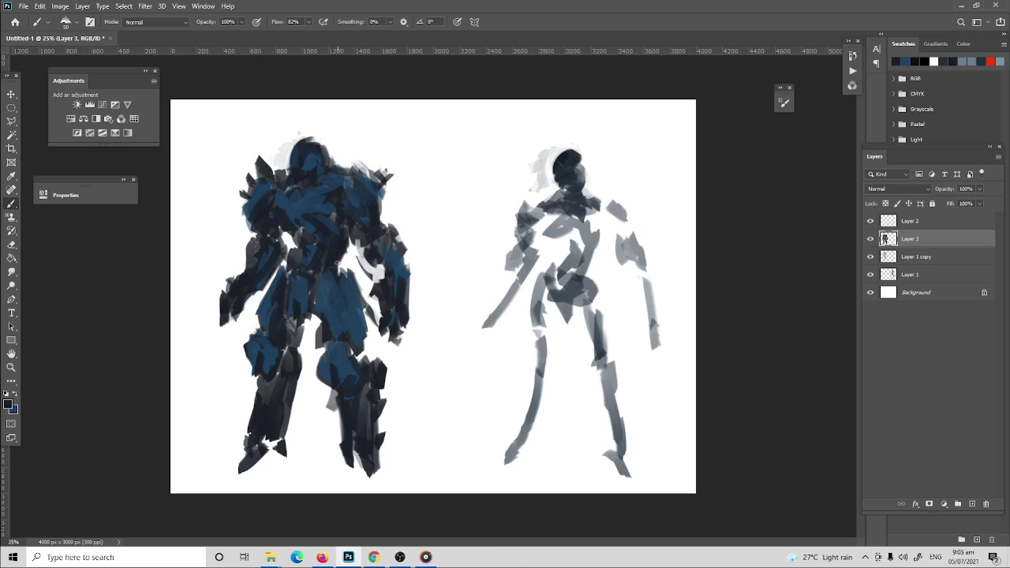
drag(279, 228, 359, 322)
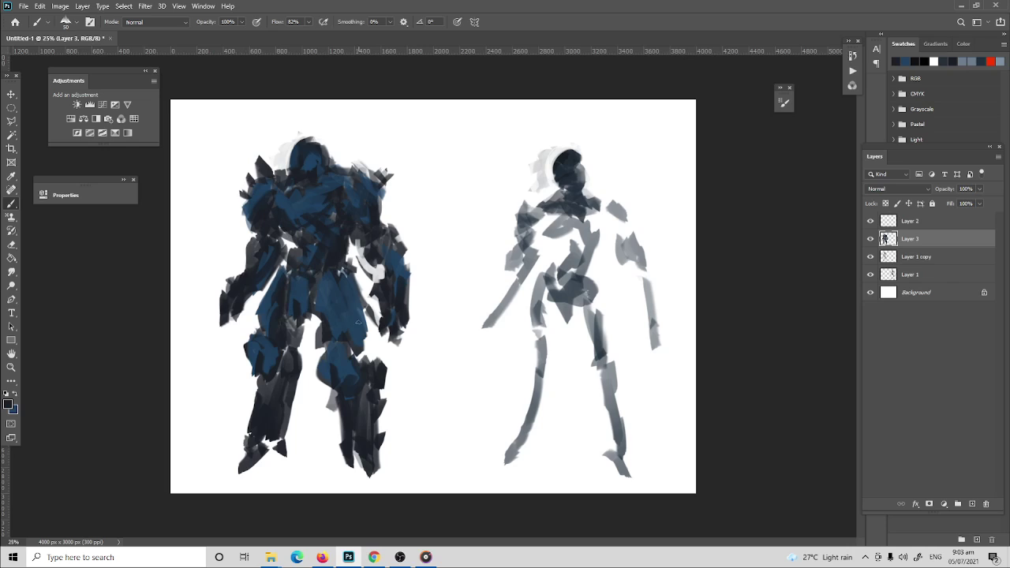
drag(256, 458, 247, 472)
drag(374, 457, 380, 471)
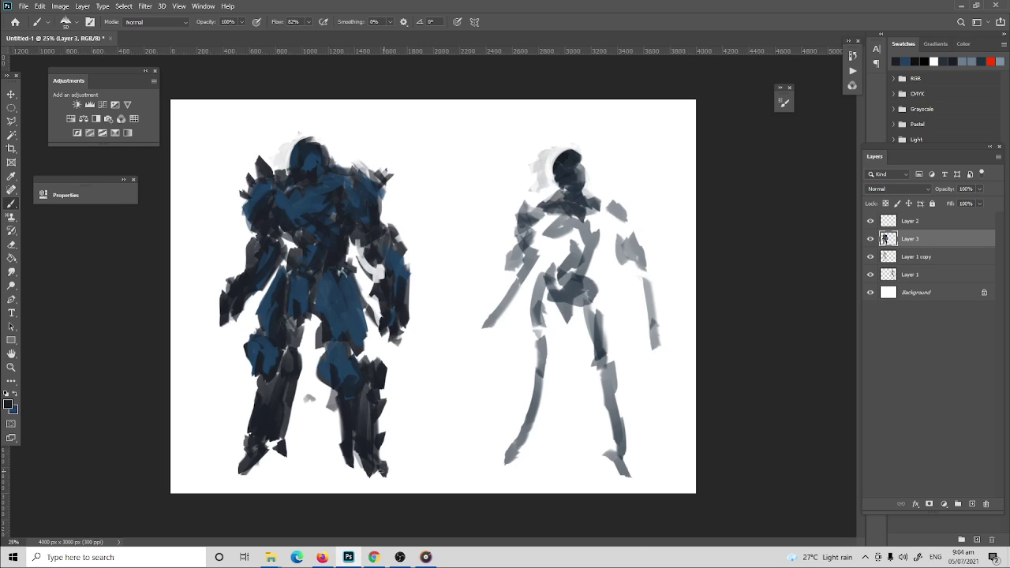
Step: Pick a deeper blue foreground colour and try a head horn, then undo it
click(9, 404)
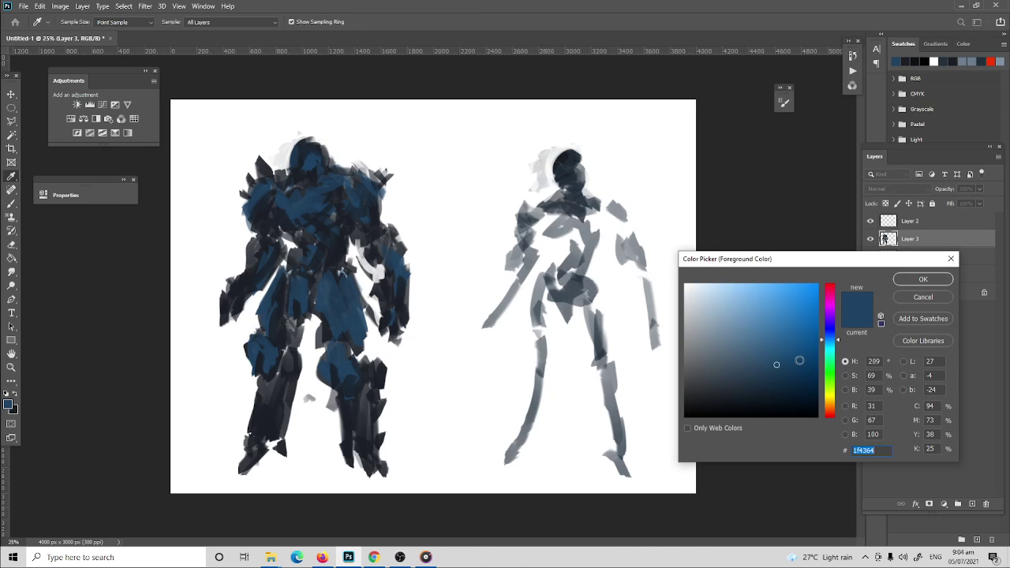
click(799, 360)
click(923, 279)
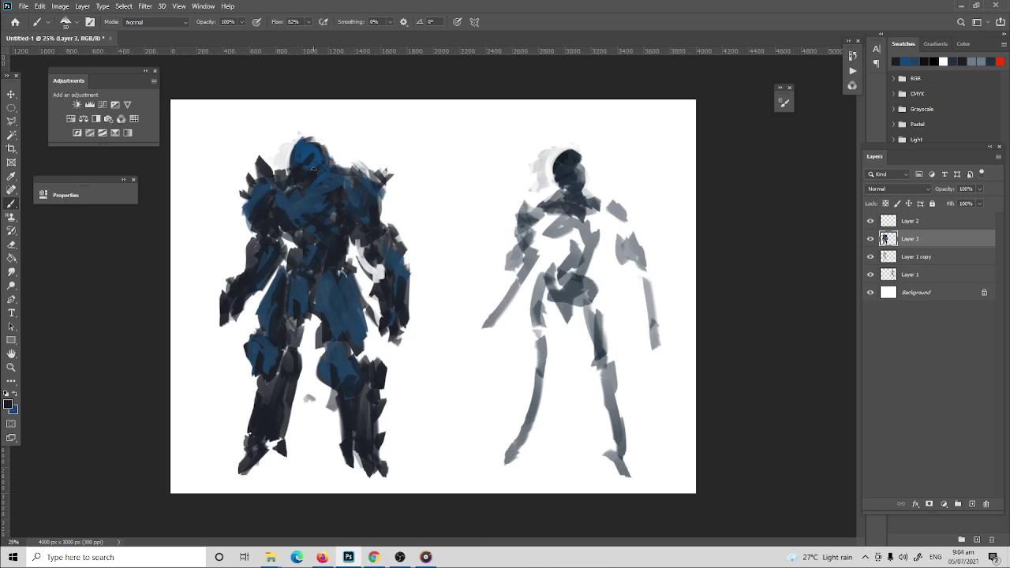
alt+click(319, 164)
key(x)
drag(316, 147, 319, 121)
key(ctrl+z)
Step: Paint dark spikes on the right shoulder and strokes on the upper chest
mouse_move(382, 165)
mouse_down()
mouse_move(371, 177)
mouse_move(383, 204)
mouse_move(361, 180)
mouse_up()
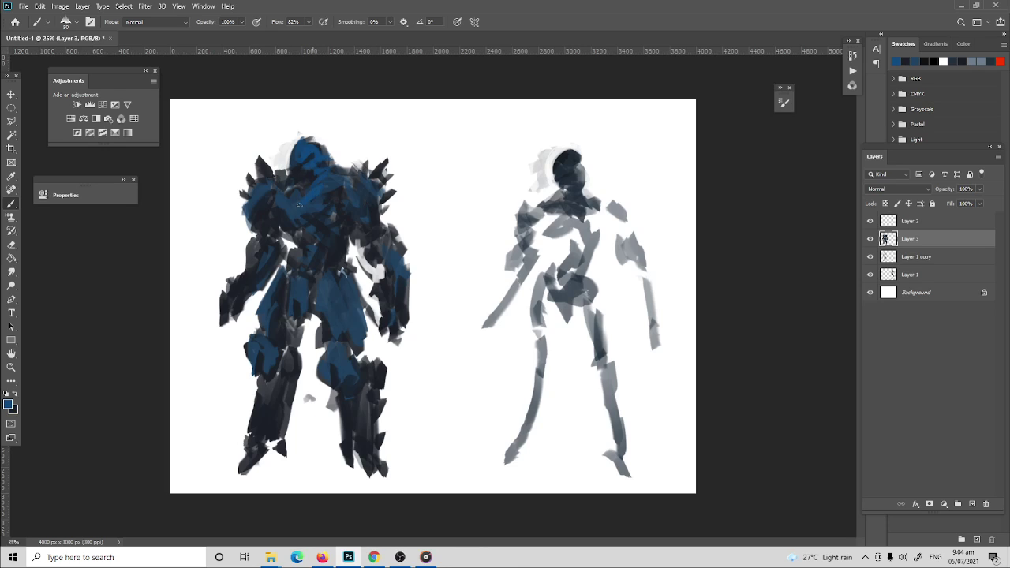
mouse_move(327, 191)
mouse_down()
mouse_move(350, 182)
mouse_move(341, 198)
mouse_up()
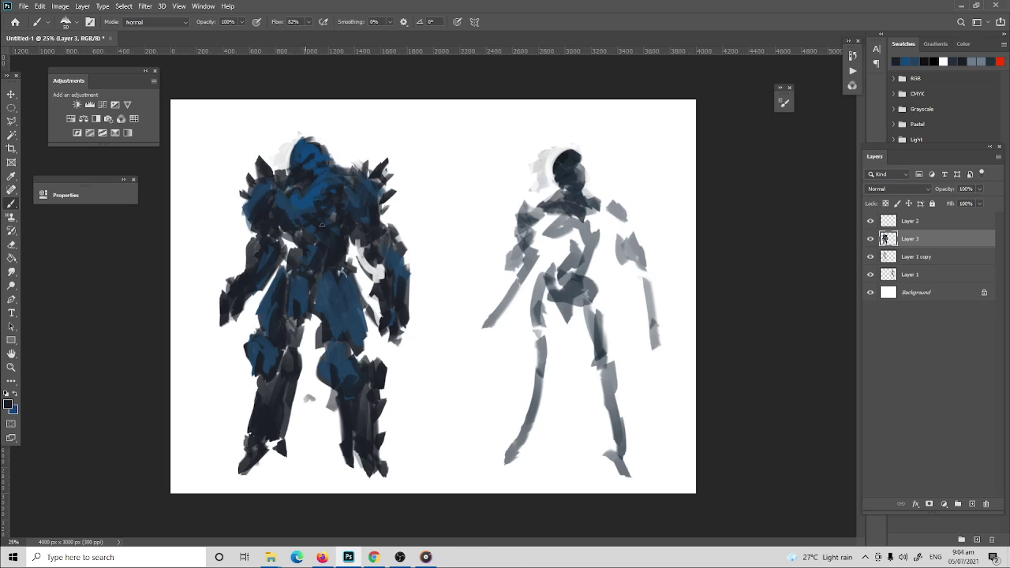
alt+click(363, 220)
drag(365, 210, 386, 210)
mouse_move(346, 169)
mouse_down()
mouse_move(336, 161)
mouse_move(351, 174)
mouse_up()
Step: Repaint the helmet in blue with dark accents, sampling colours from the figure
alt+click(336, 171)
alt+click(348, 169)
drag(278, 169, 283, 174)
alt+click(300, 150)
mouse_move(310, 140)
mouse_down()
mouse_move(300, 150)
mouse_move(330, 158)
mouse_move(313, 148)
mouse_move(298, 158)
mouse_move(310, 167)
mouse_move(332, 162)
mouse_move(297, 175)
mouse_move(340, 131)
mouse_move(353, 155)
mouse_up()
alt+click(298, 151)
alt+click(324, 153)
alt+click(315, 155)
alt+click(316, 158)
alt+click(312, 166)
alt+click(340, 153)
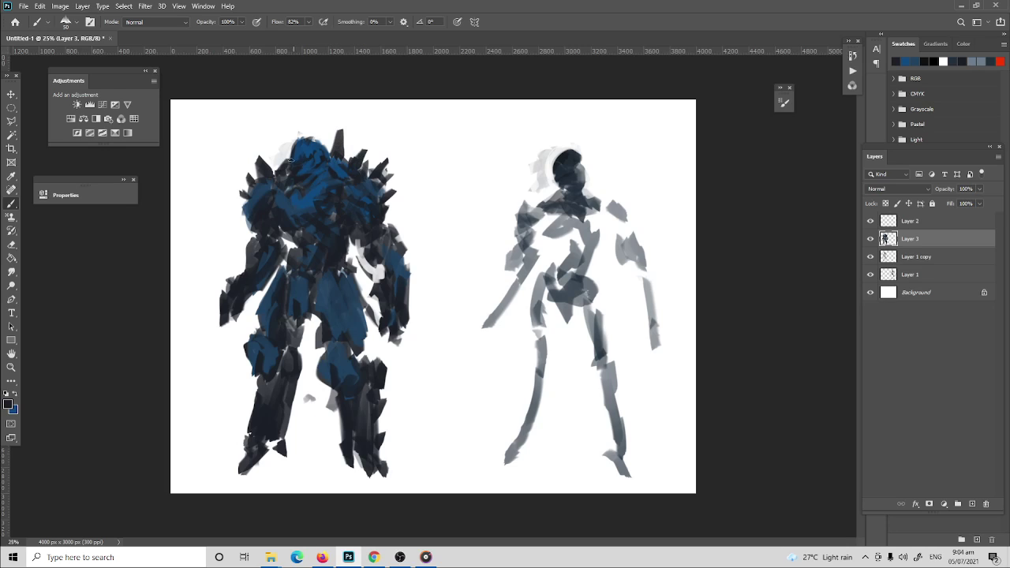
drag(284, 145, 273, 174)
Step: Add dark spikes to both arms, a stroke down the right side, and a mark by the right foot
drag(402, 260, 418, 232)
drag(409, 284, 422, 268)
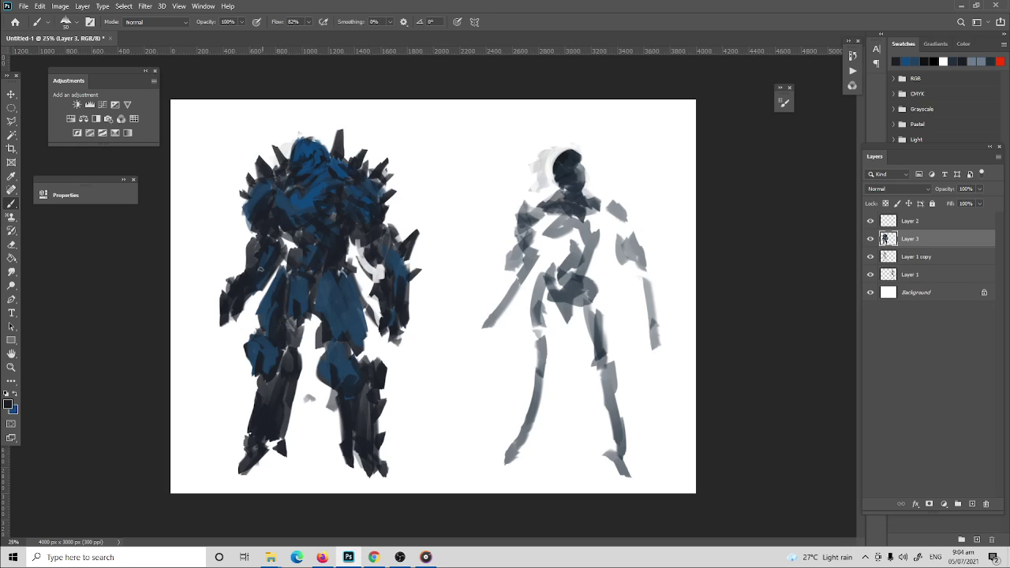
drag(250, 266, 240, 243)
drag(361, 264, 371, 331)
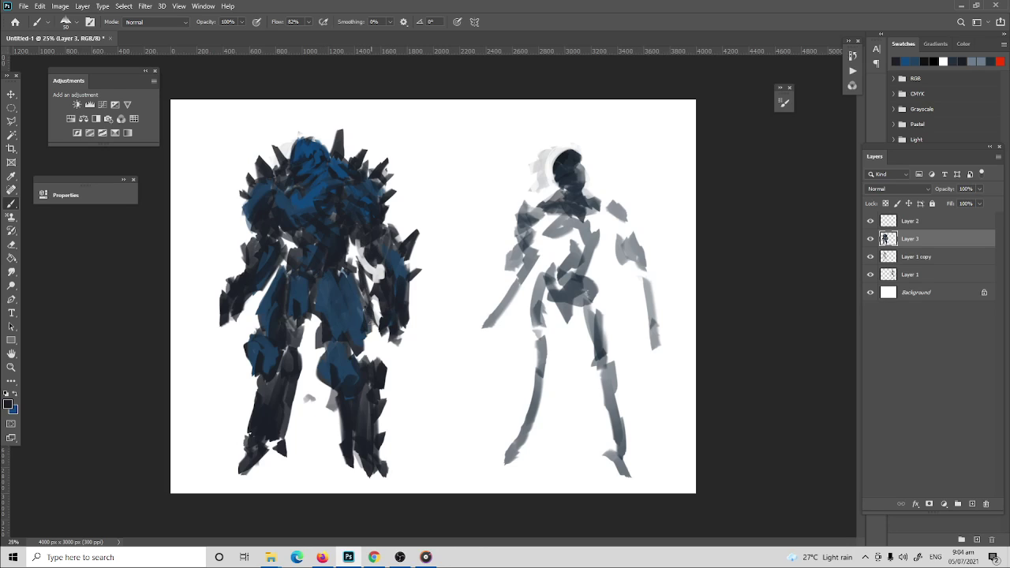
drag(394, 456, 399, 440)
Step: Set the foreground colour to a light greyish tan in the Color Picker
alt+click(293, 213)
click(9, 404)
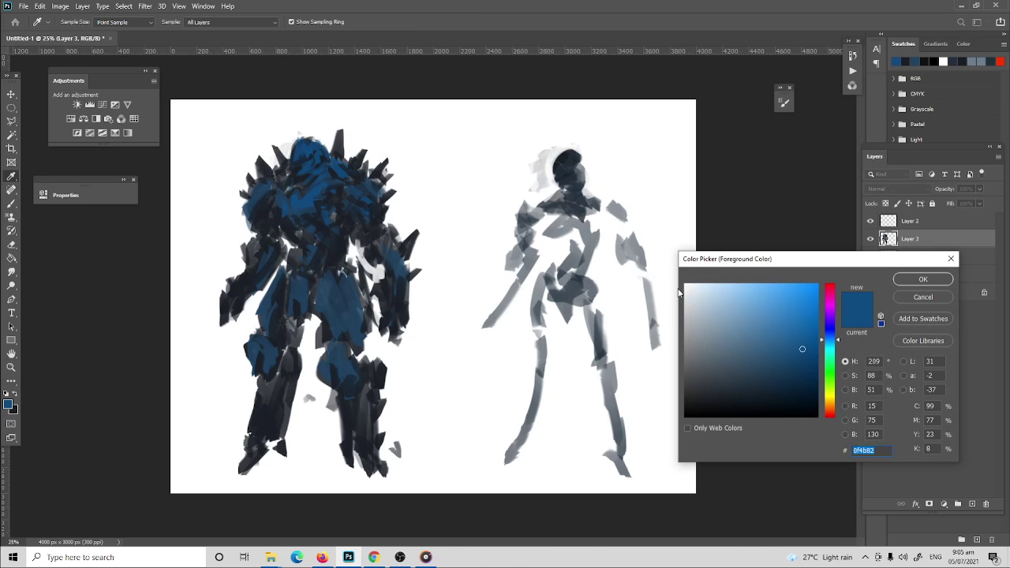
click(828, 399)
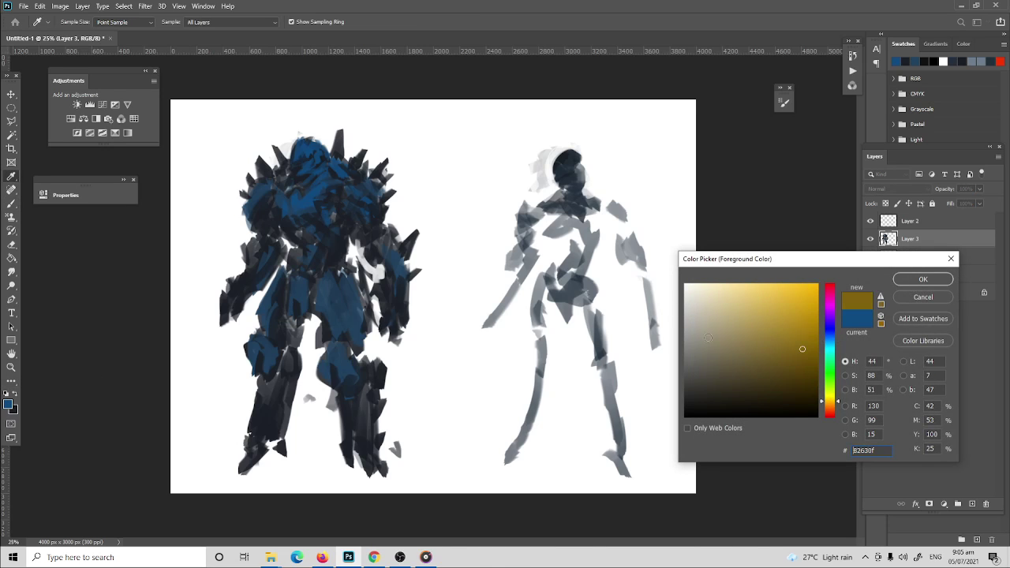
click(703, 341)
click(922, 280)
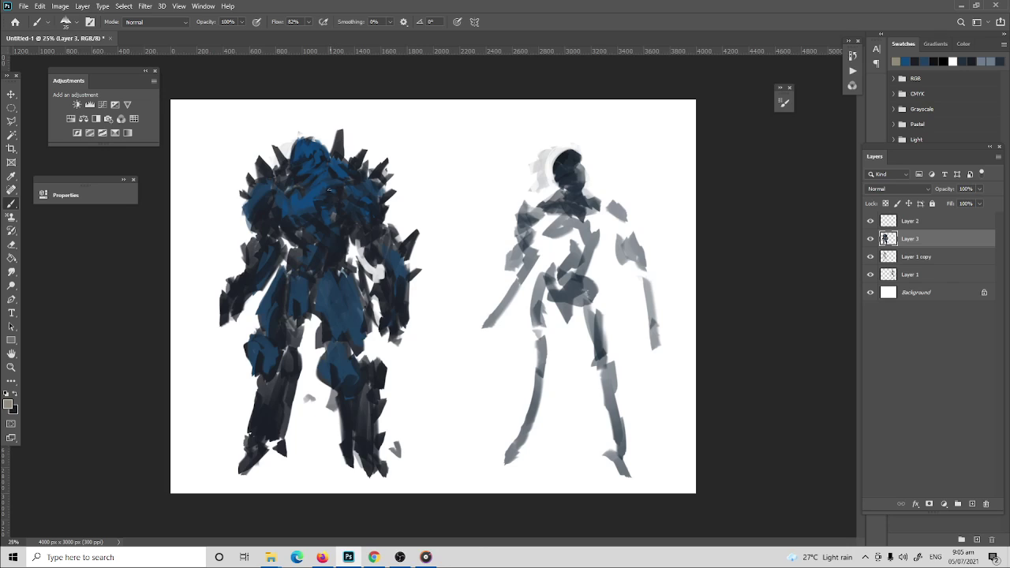
Step: Brush thin tan highlights along the chest, shoulders, helmet, torso and right arm edges
mouse_move(345, 182)
mouse_down()
mouse_move(325, 189)
mouse_move(314, 212)
mouse_move(281, 214)
mouse_up()
mouse_move(357, 199)
mouse_down()
mouse_move(371, 204)
mouse_move(360, 212)
mouse_move(368, 221)
mouse_move(382, 222)
mouse_up()
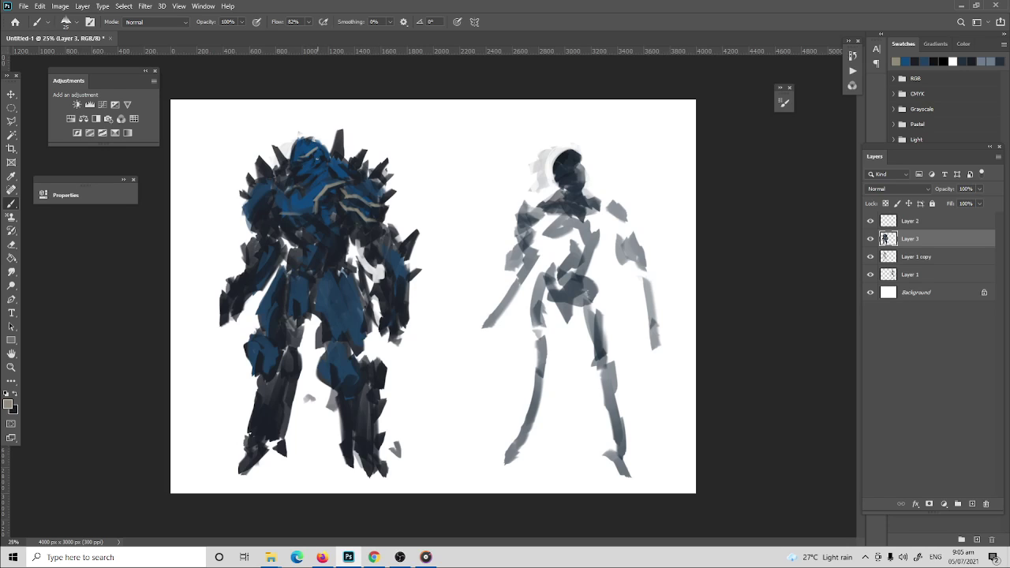
drag(306, 177, 314, 169)
drag(264, 206, 254, 216)
drag(318, 286, 332, 336)
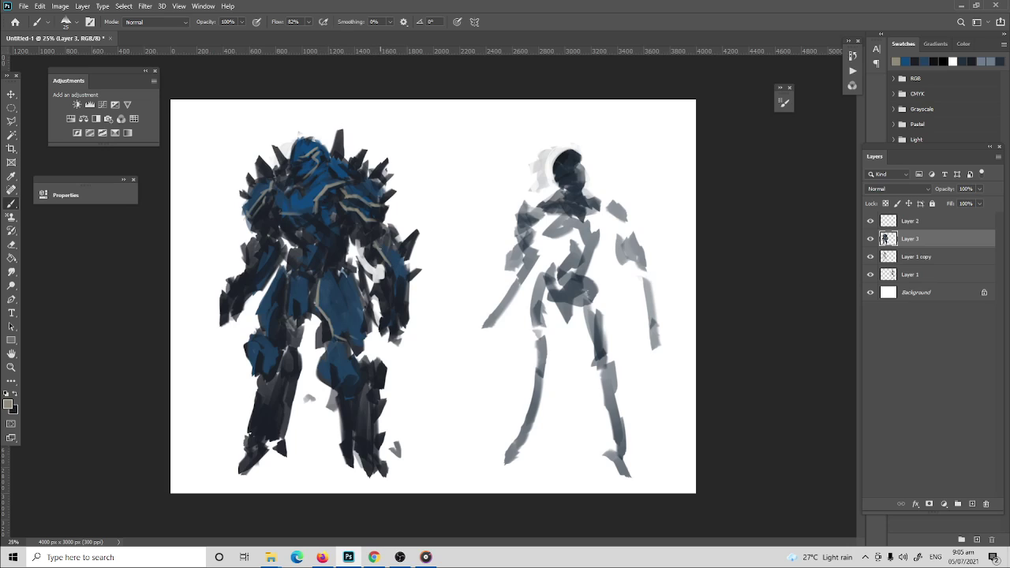
drag(397, 270, 392, 308)
Step: Sample the mech's blue for a faint right-arm stroke, then add tan highlights on the left arm
alt+click(403, 273)
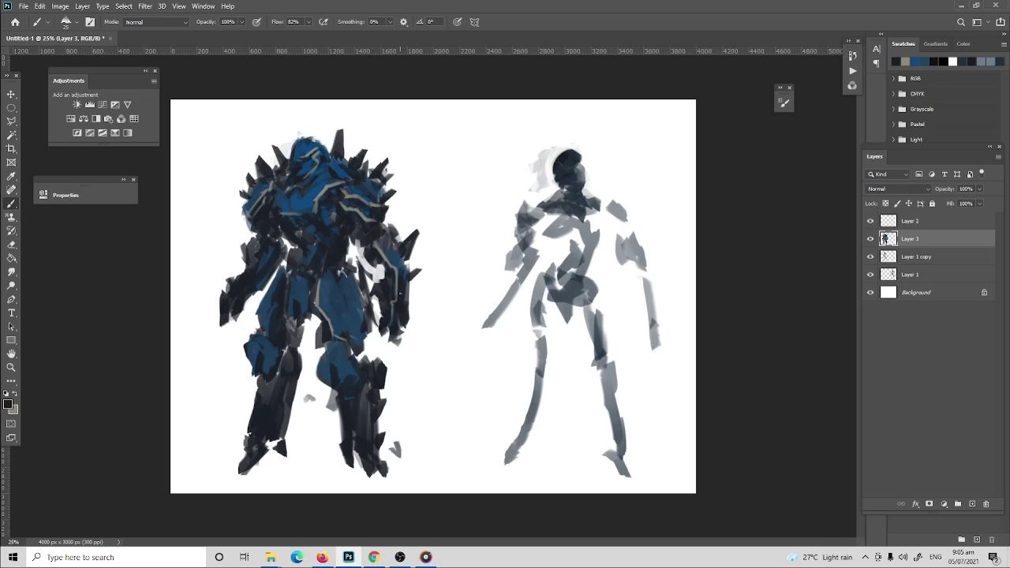
key(i)
click(401, 272)
key(b)
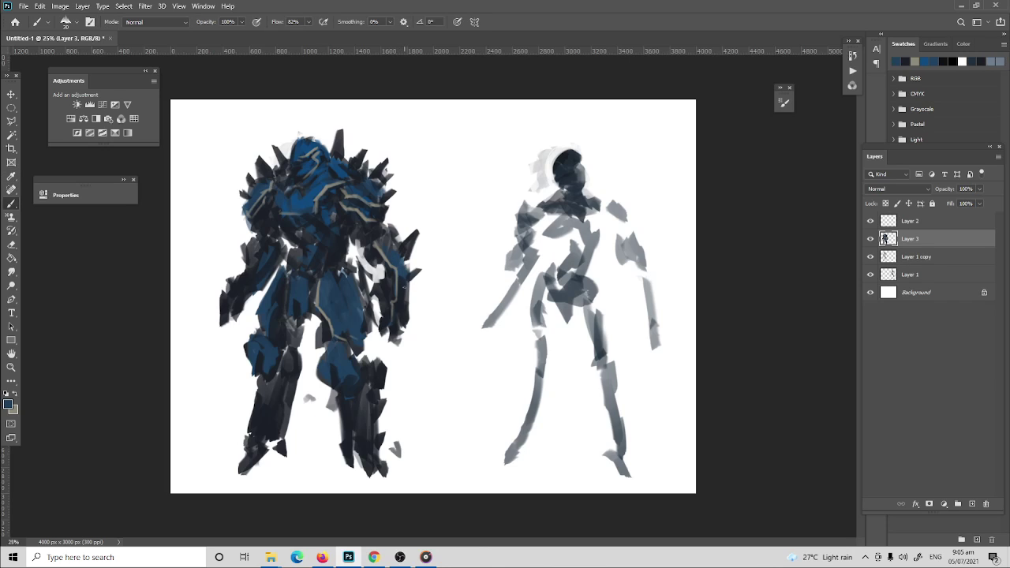
drag(400, 291, 397, 308)
alt+click(385, 226)
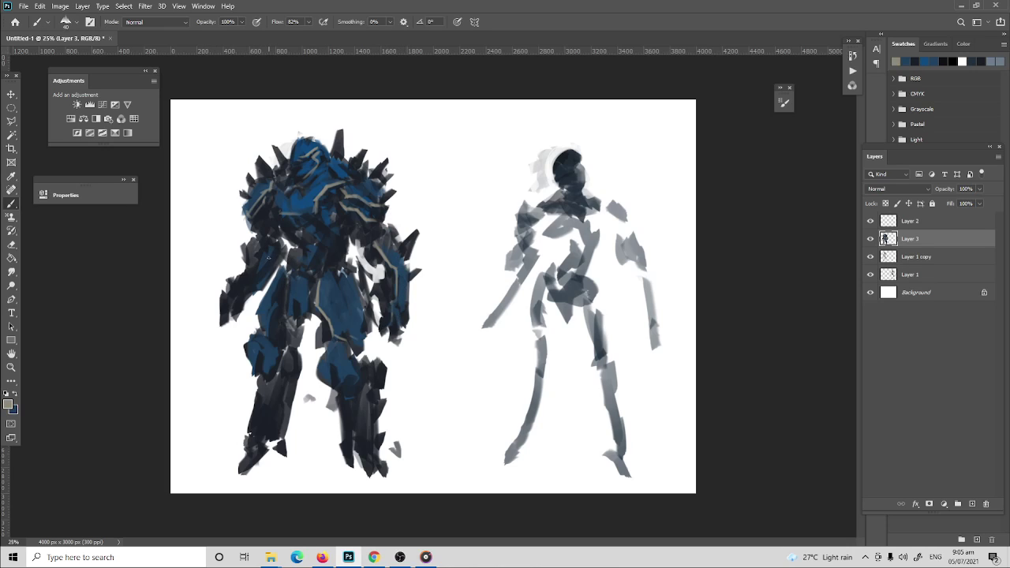
drag(264, 252, 257, 285)
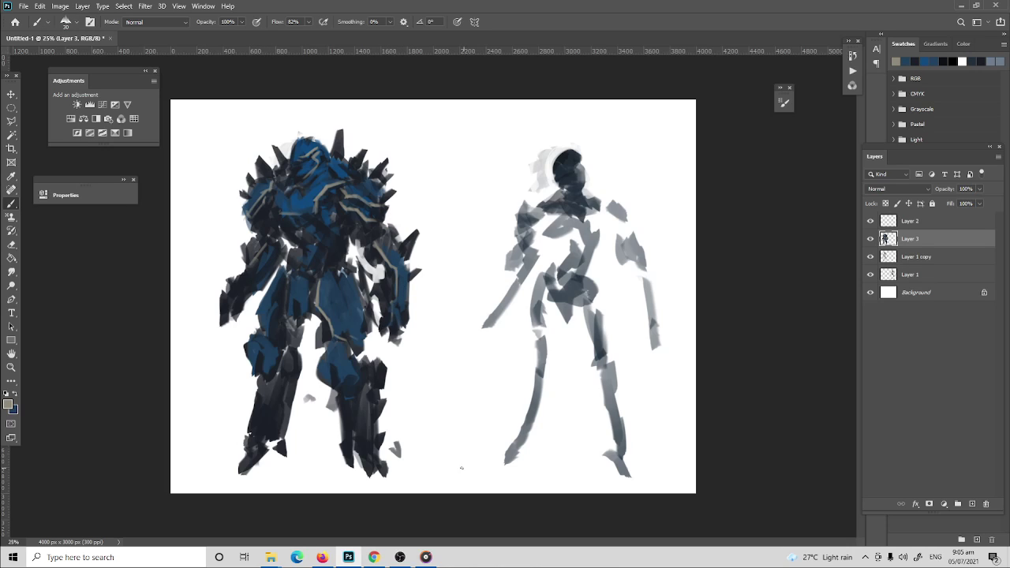